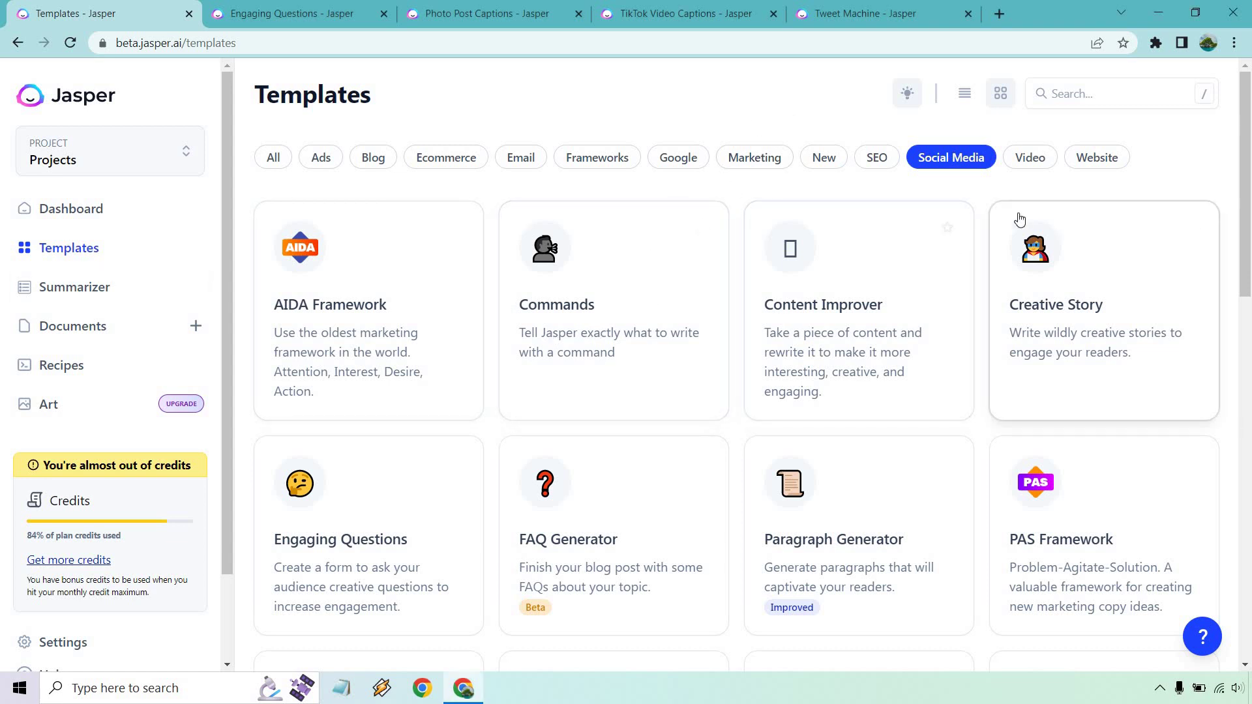
# Generate two sets of casual questions for bloggers about whether AI copywriting tools are the future
pyautogui.scroll(-1, 919, 173)
pyautogui.scroll(-1, 916, 172)
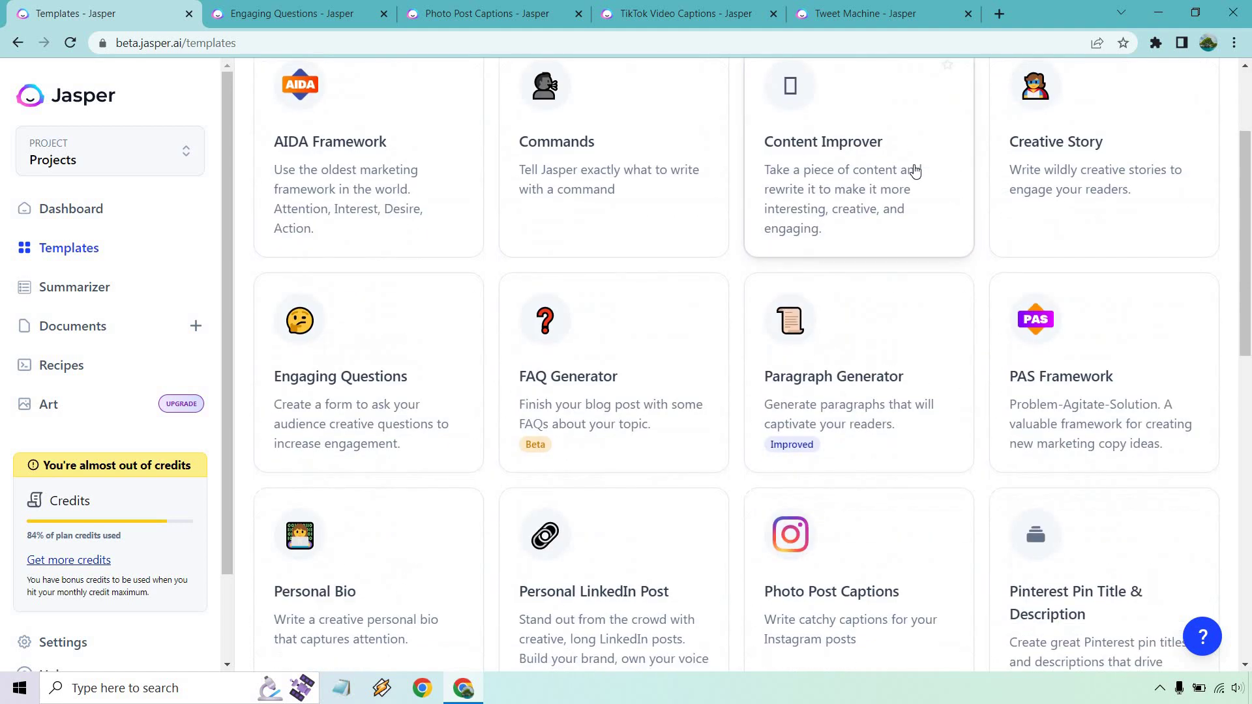
pyautogui.scroll(-1, 457, 235)
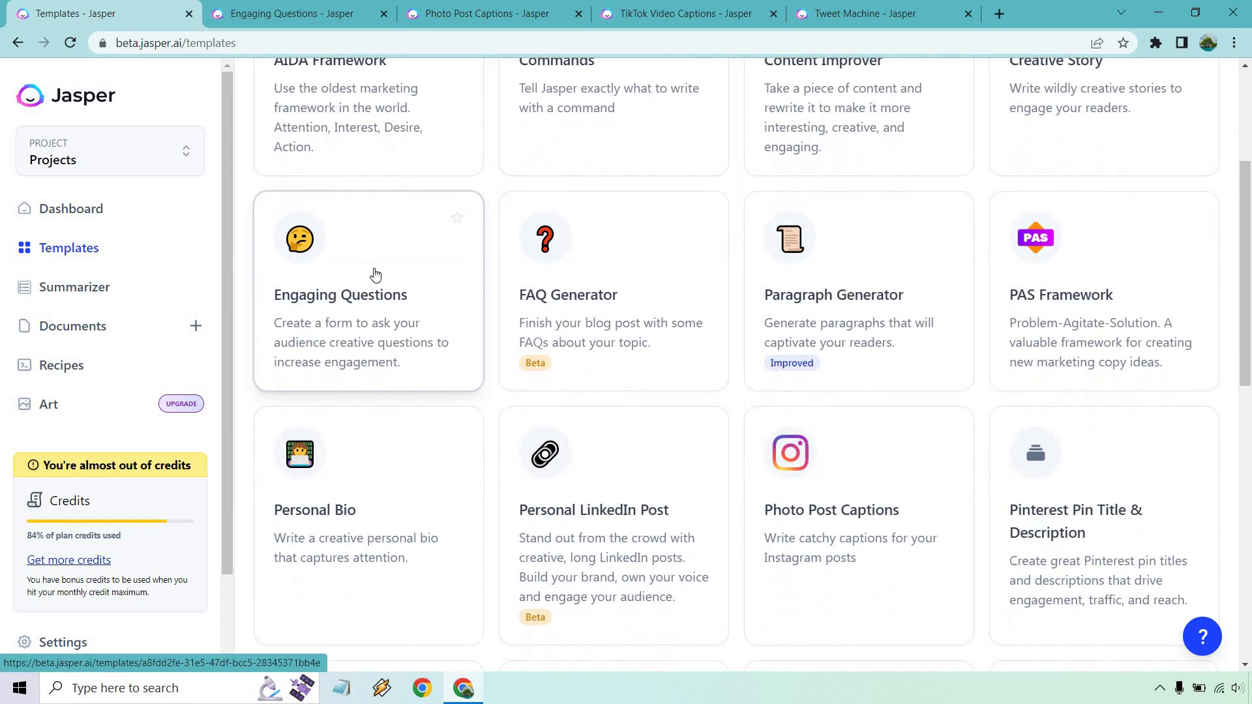
pyautogui.scroll(-1, 375, 275)
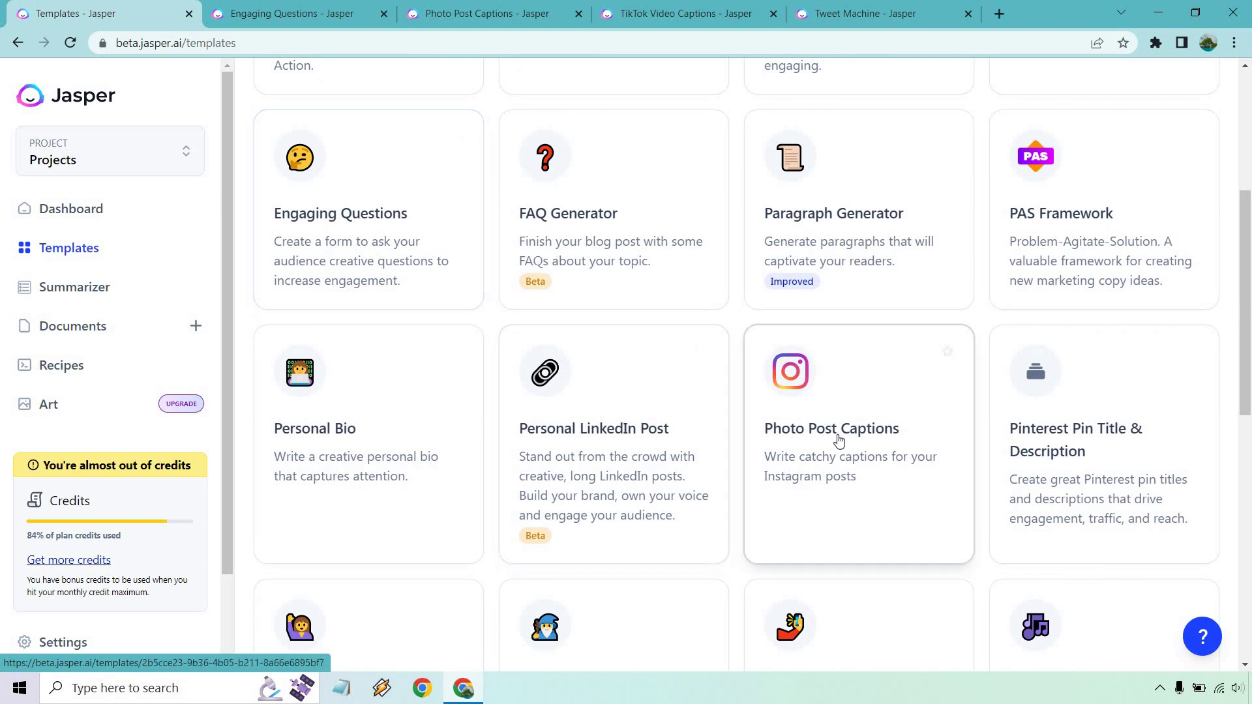
pyautogui.scroll(-3, 848, 397)
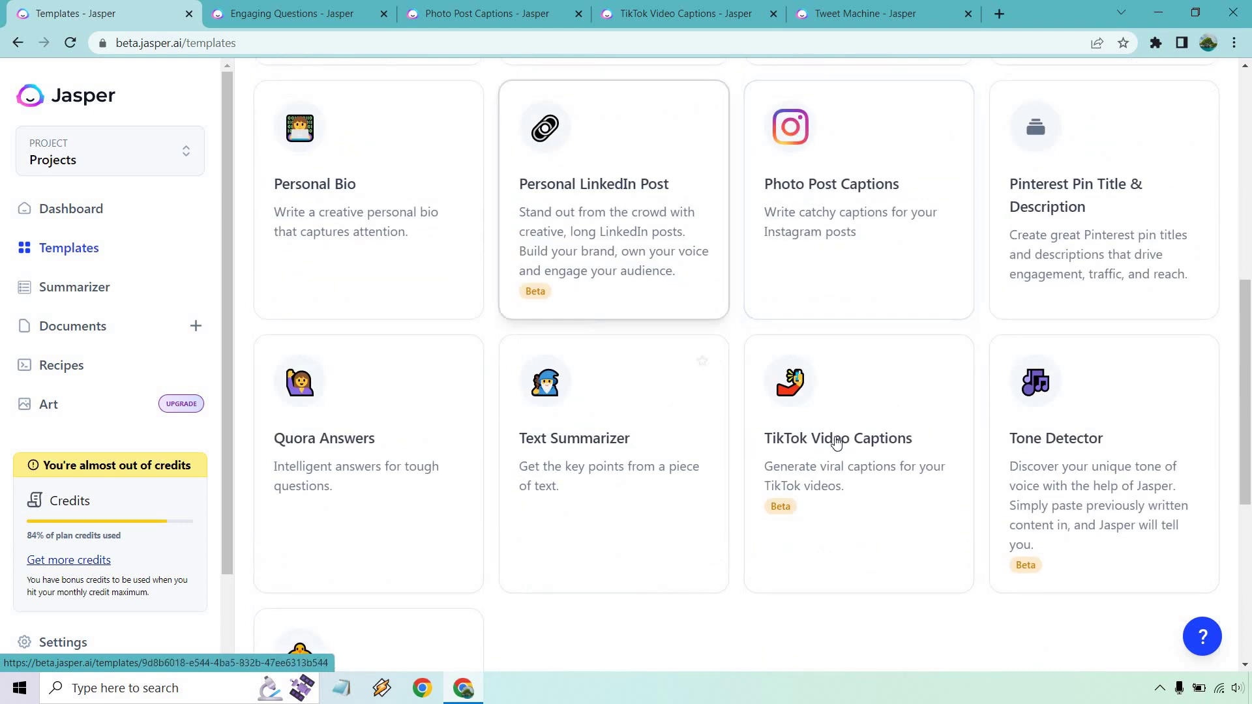
pyautogui.scroll(-3, 855, 412)
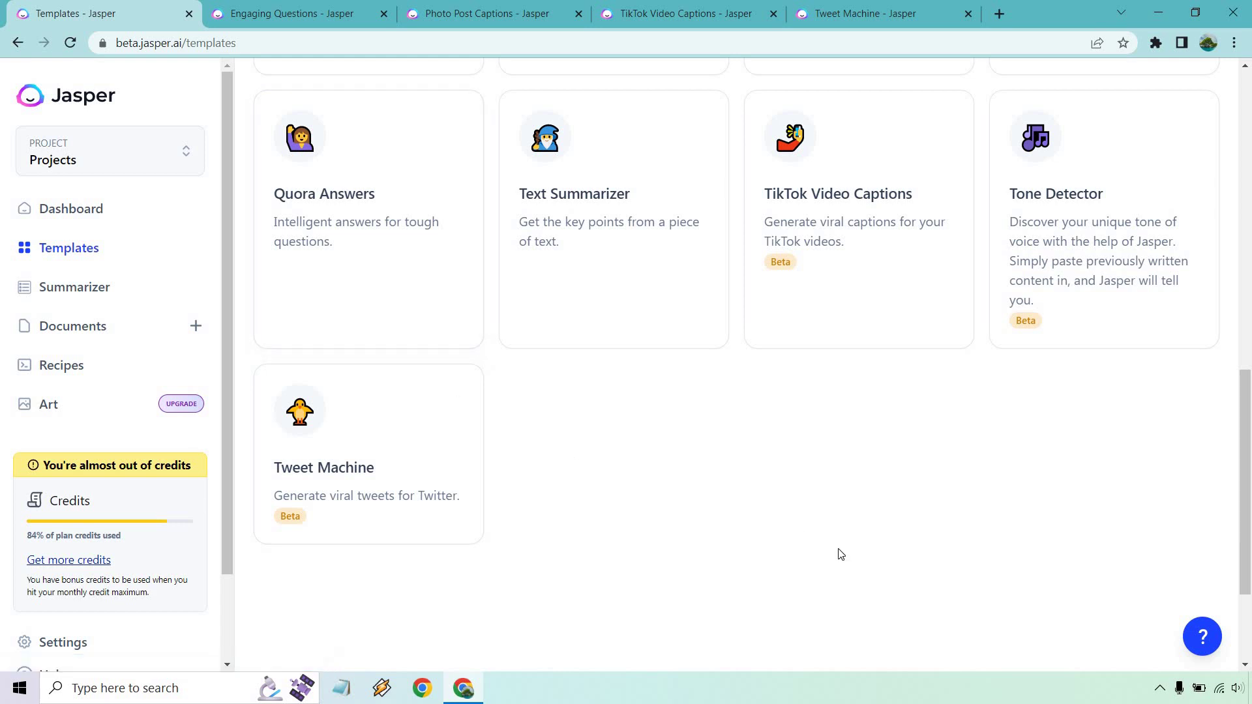
pyautogui.scroll(15, 841, 550)
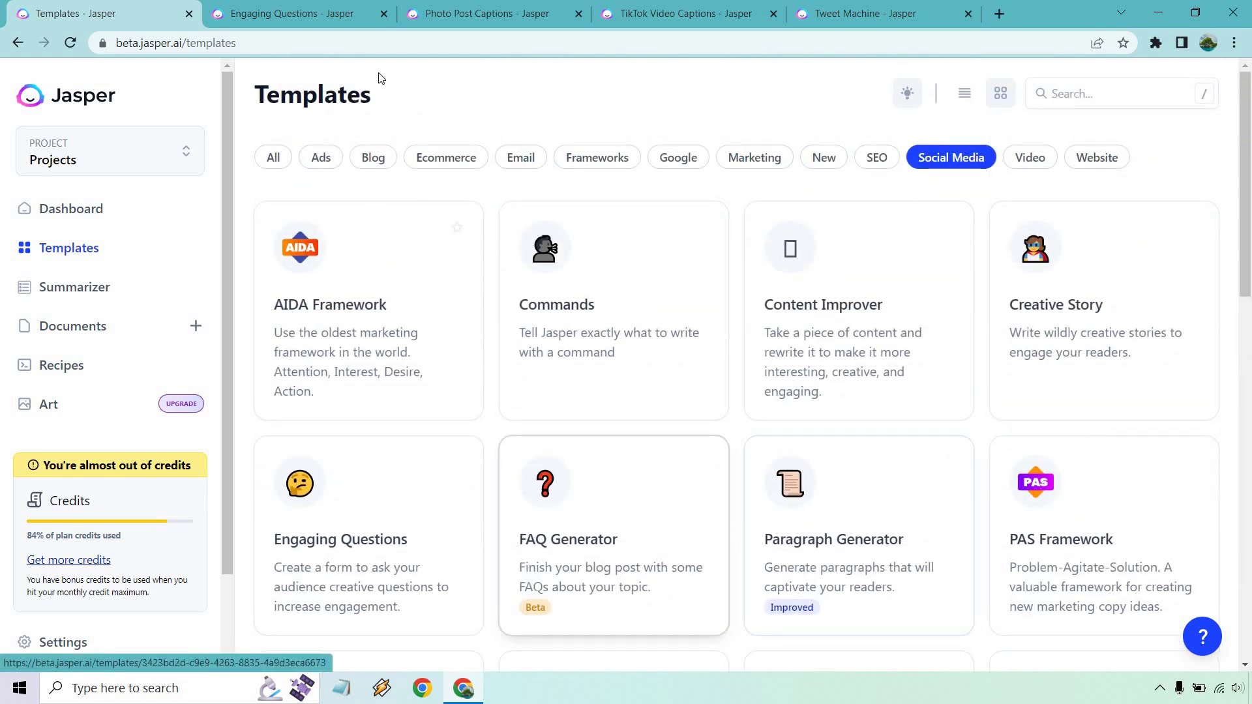
pyautogui.click(294, 13)
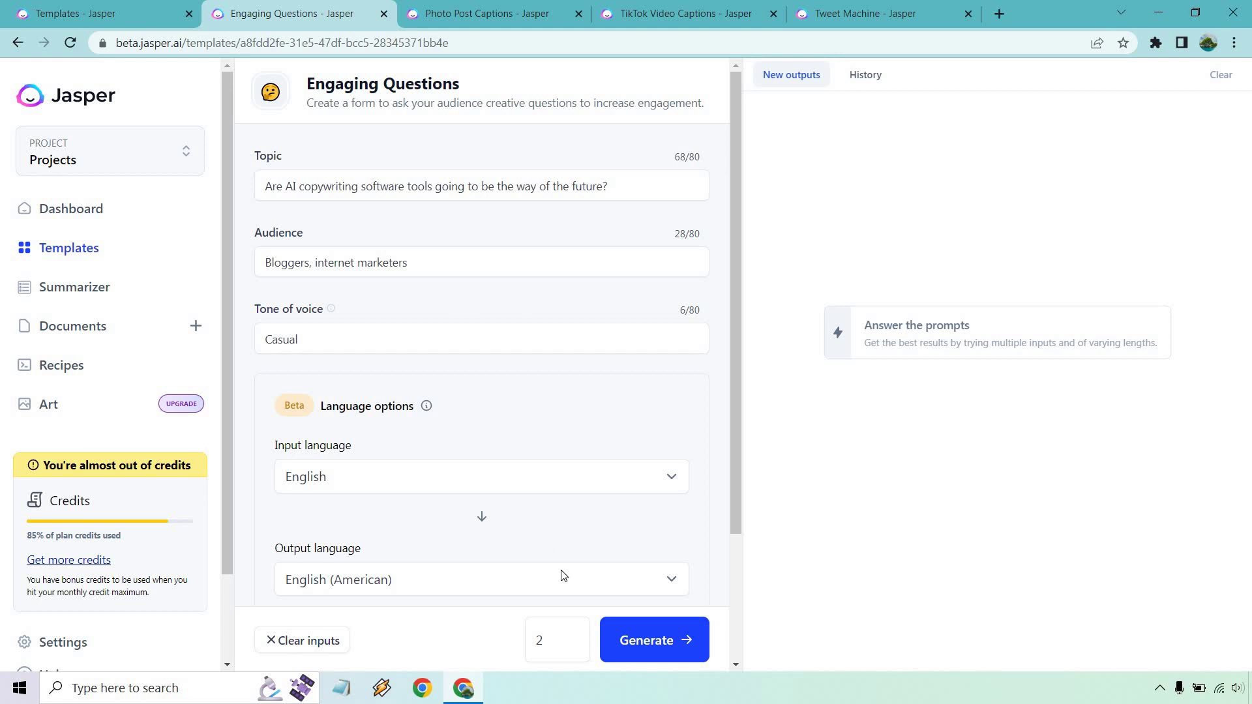
pyautogui.click(672, 639)
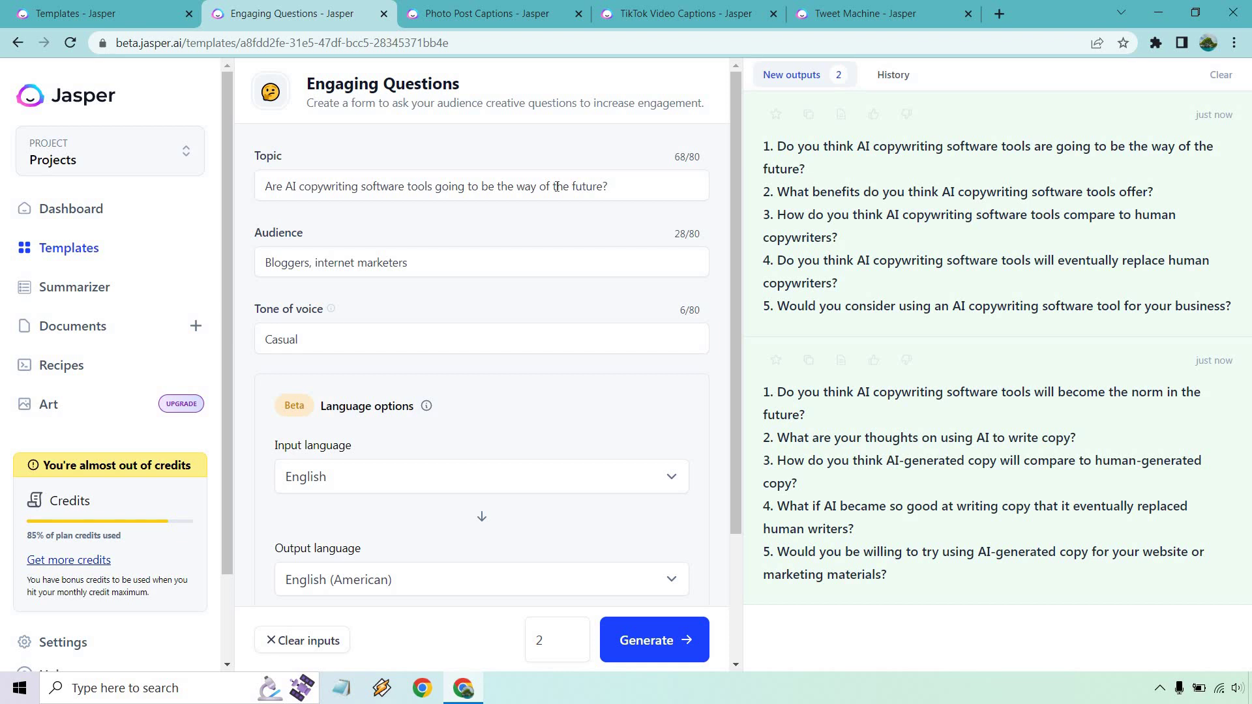
# Generate two Excited-tone Photo Post captions for the Queenstown arrival post
pyautogui.click(486, 13)
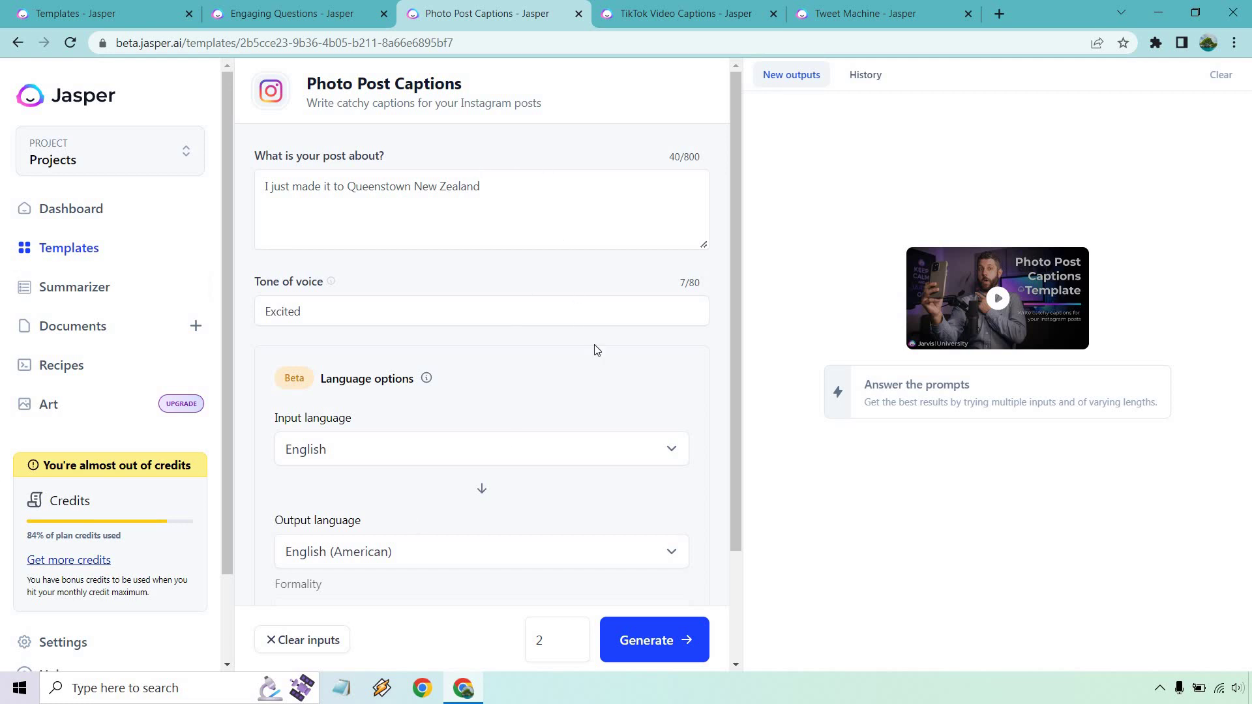
pyautogui.click(684, 641)
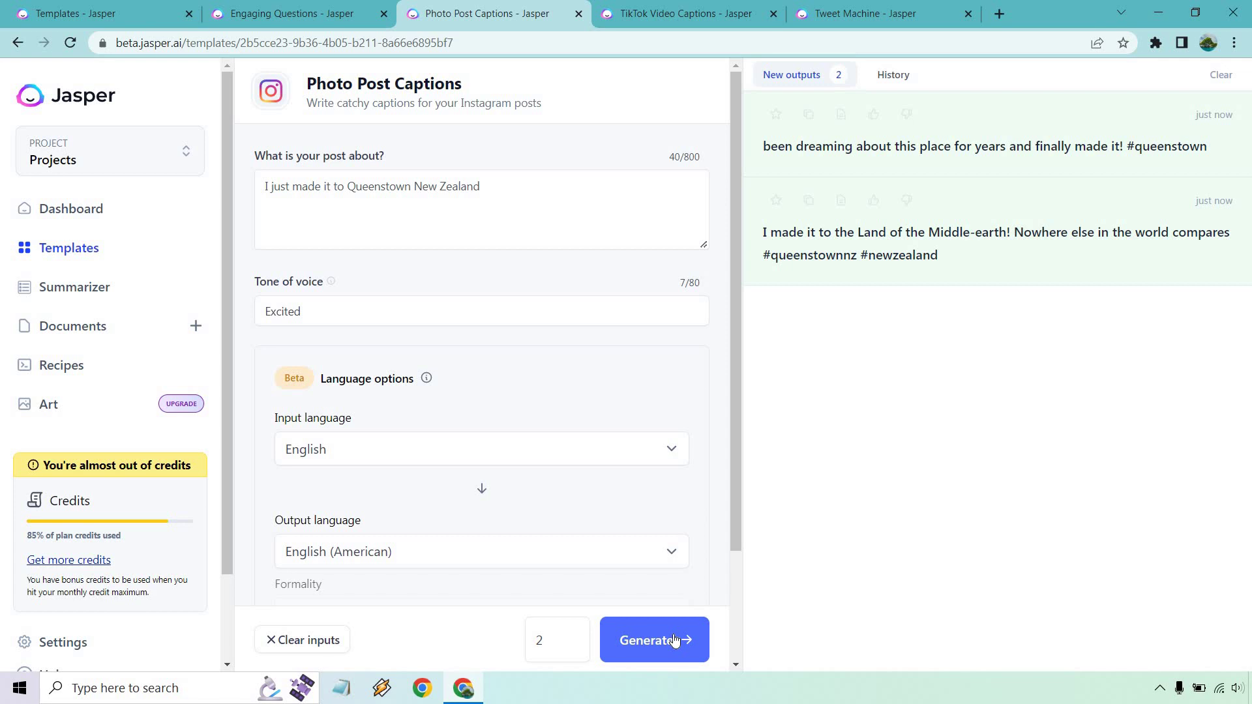
pyautogui.hotkey('ctrl', 'shift', 'Tab')
pyautogui.hotkey('ctrl', 'Tab')
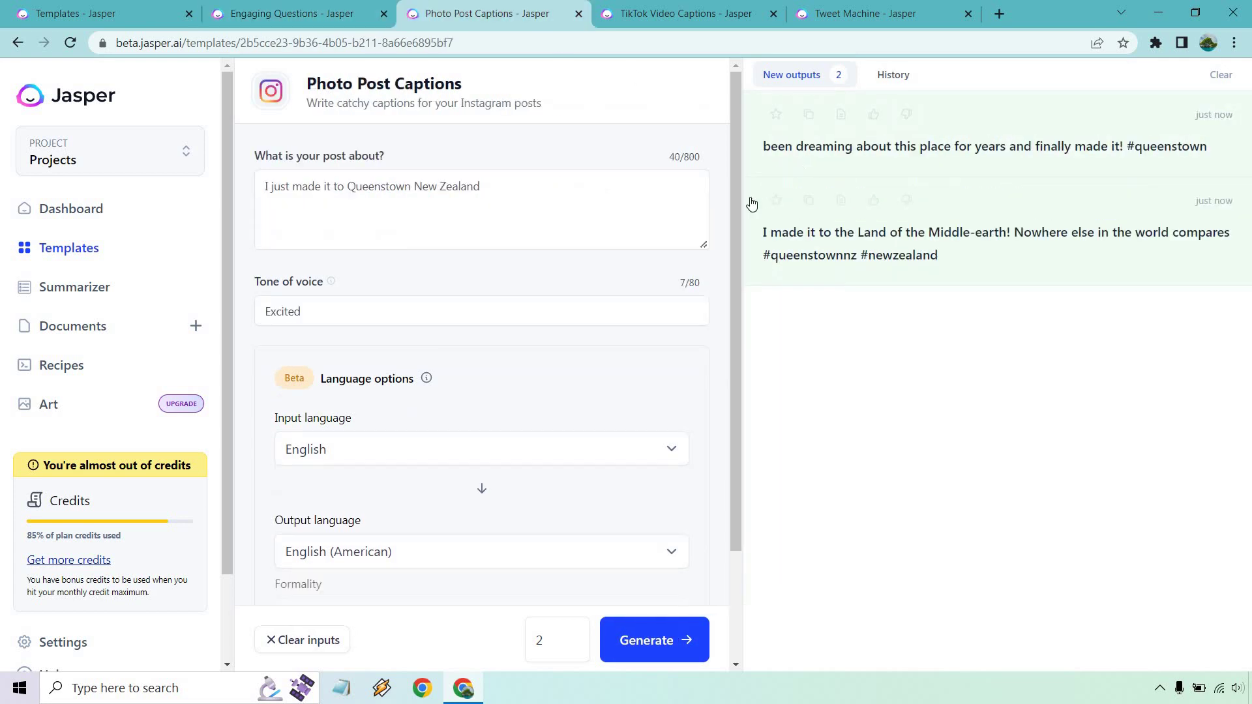
# Raise the caption count and generate a new batch of eight Queenstown captions
pyautogui.click(575, 634)
pyautogui.click(576, 635)
pyautogui.click(575, 635)
pyautogui.click(575, 634)
pyautogui.click(575, 634)
pyautogui.click(575, 635)
pyautogui.click(658, 640)
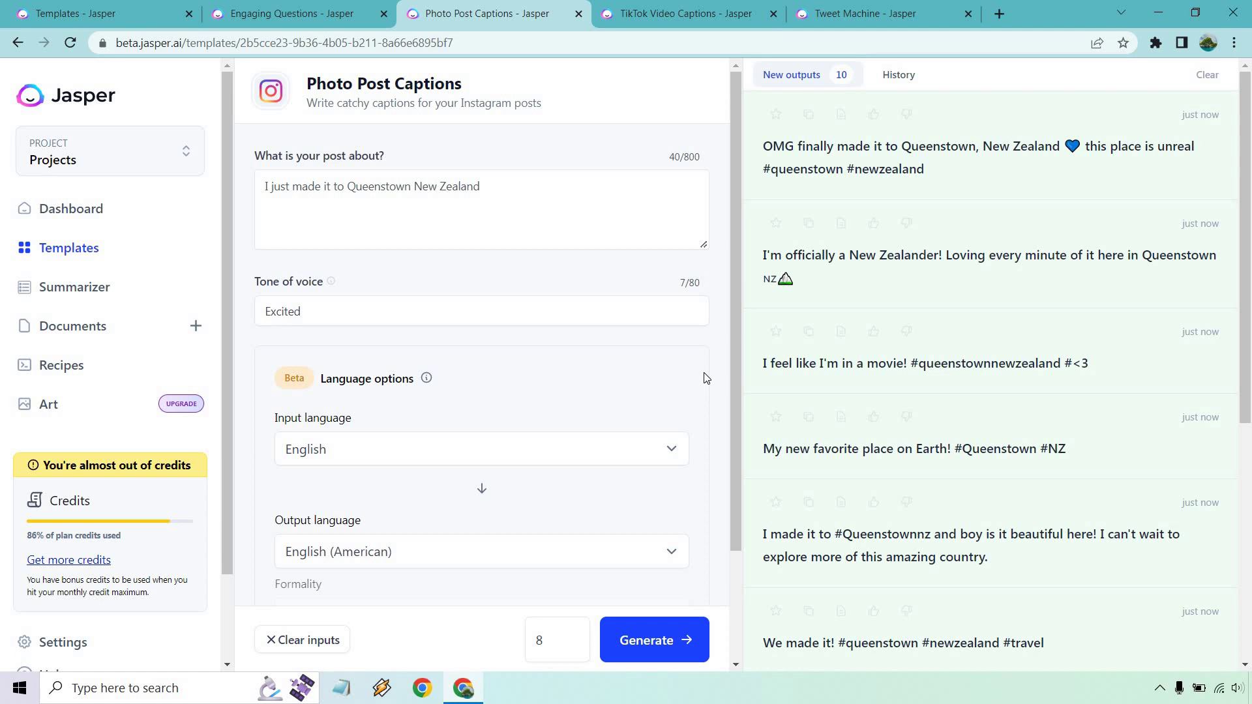
# Review the ten Queenstown captions, then bring up the TikTok Video Captions template
pyautogui.scroll(-1, 826, 346)
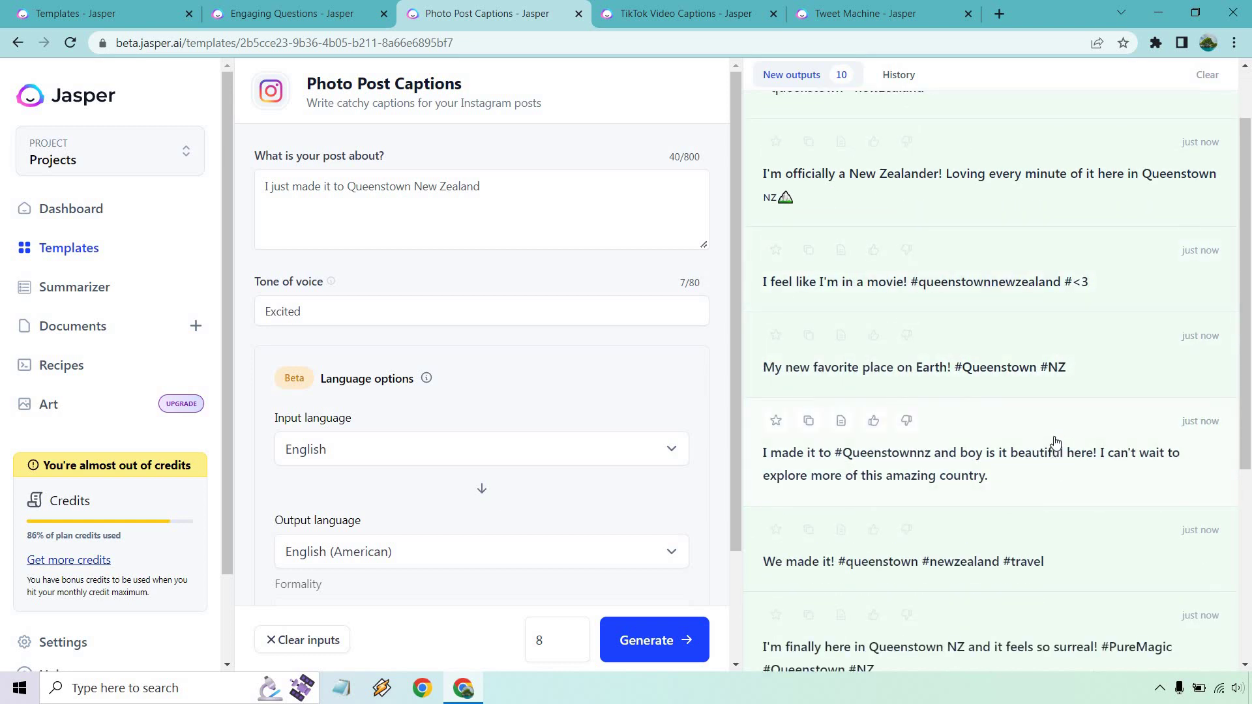
pyautogui.scroll(-2, 1060, 391)
pyautogui.scroll(-1, 1070, 373)
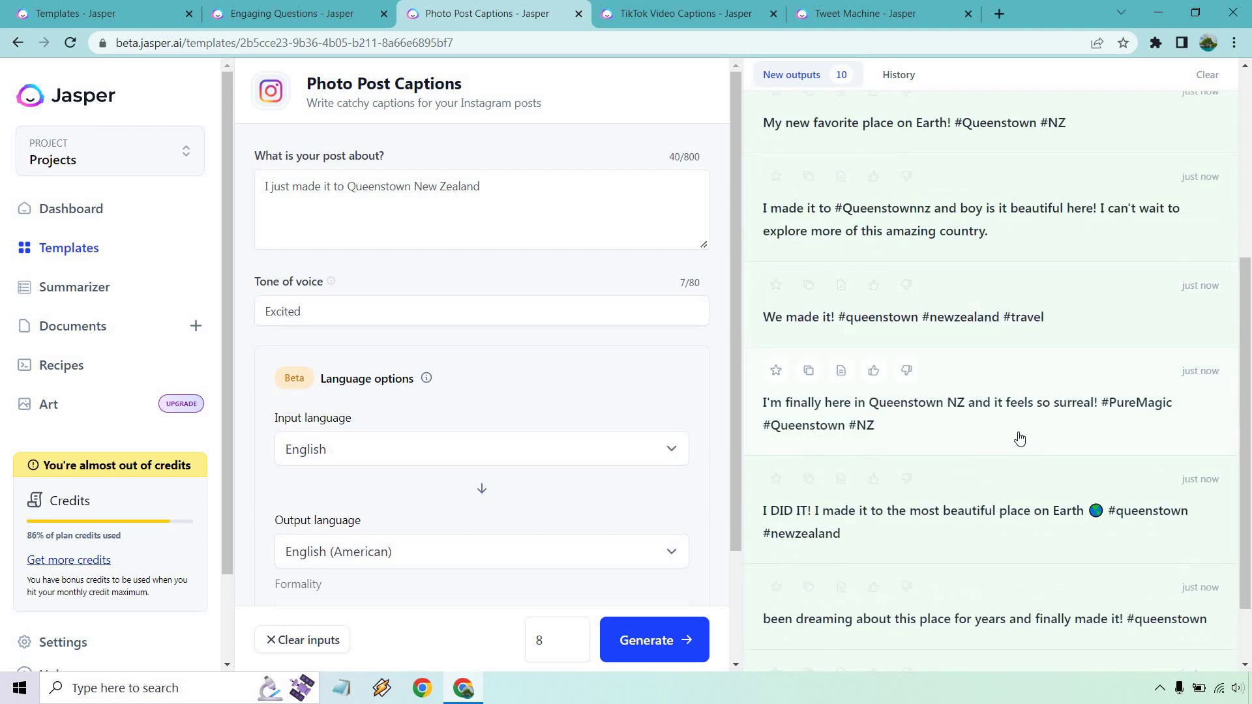
pyautogui.scroll(-1, 1004, 442)
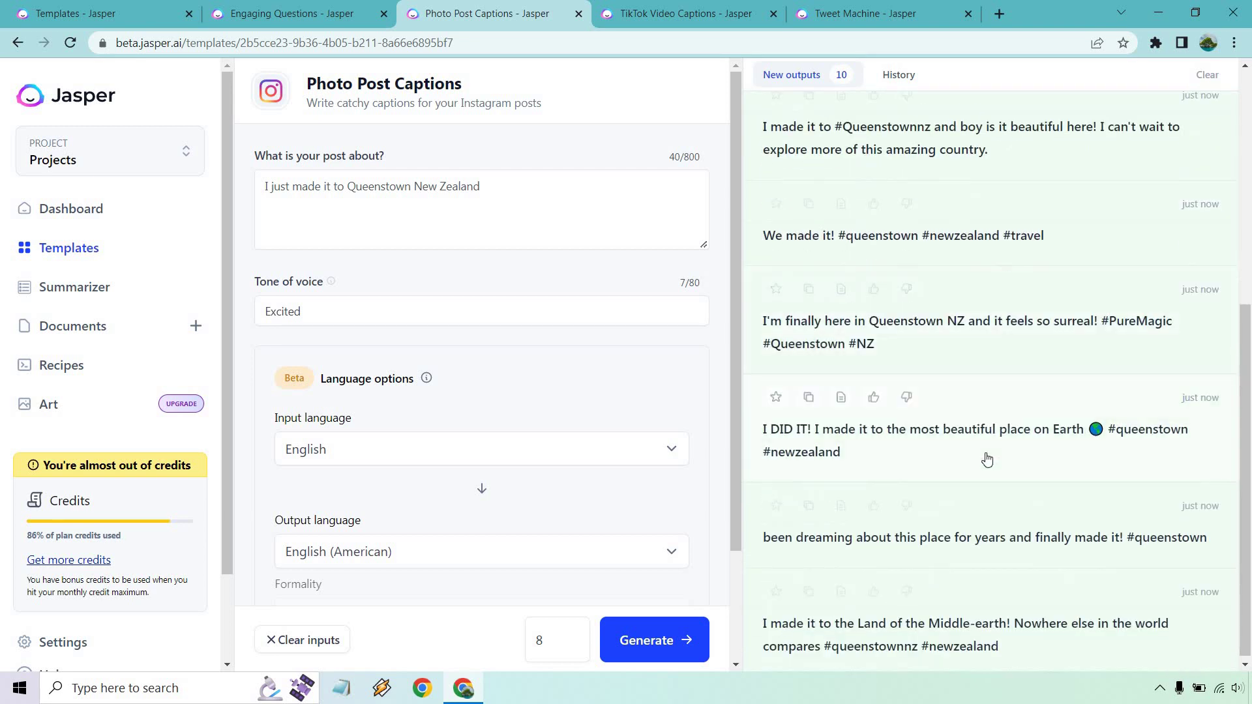
pyautogui.scroll(-1, 985, 456)
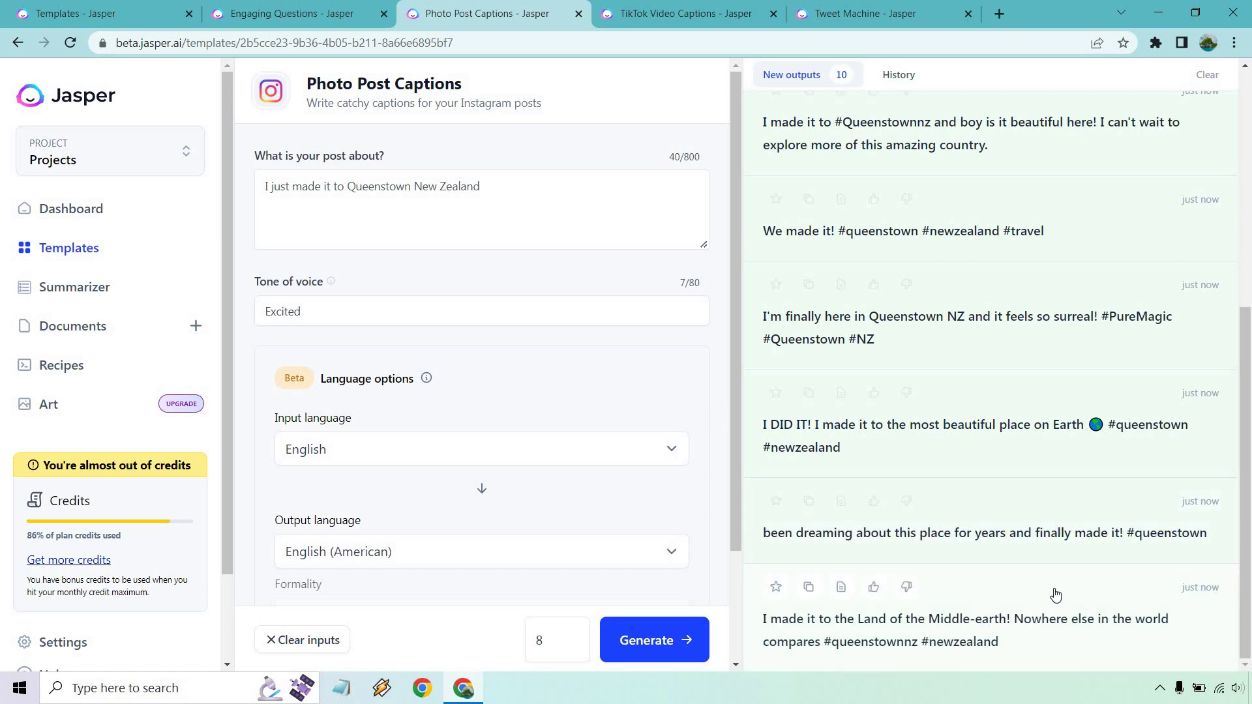
pyautogui.scroll(5, 1057, 594)
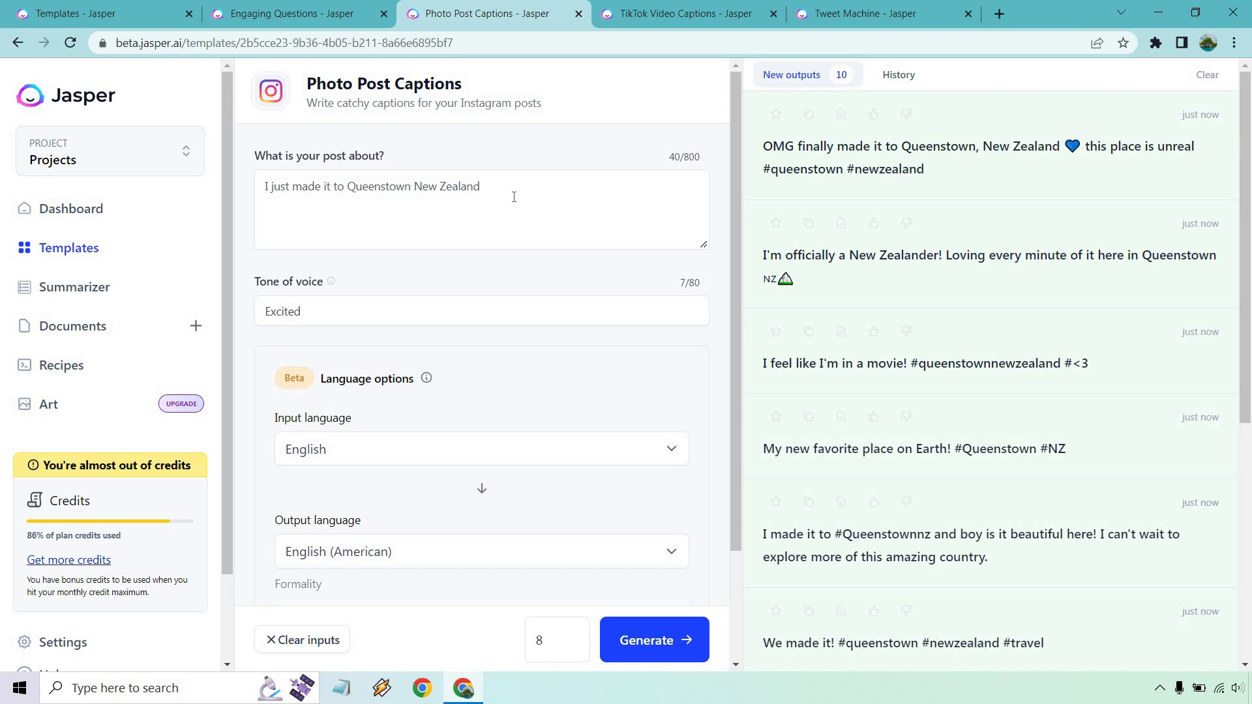
pyautogui.click(633, 10)
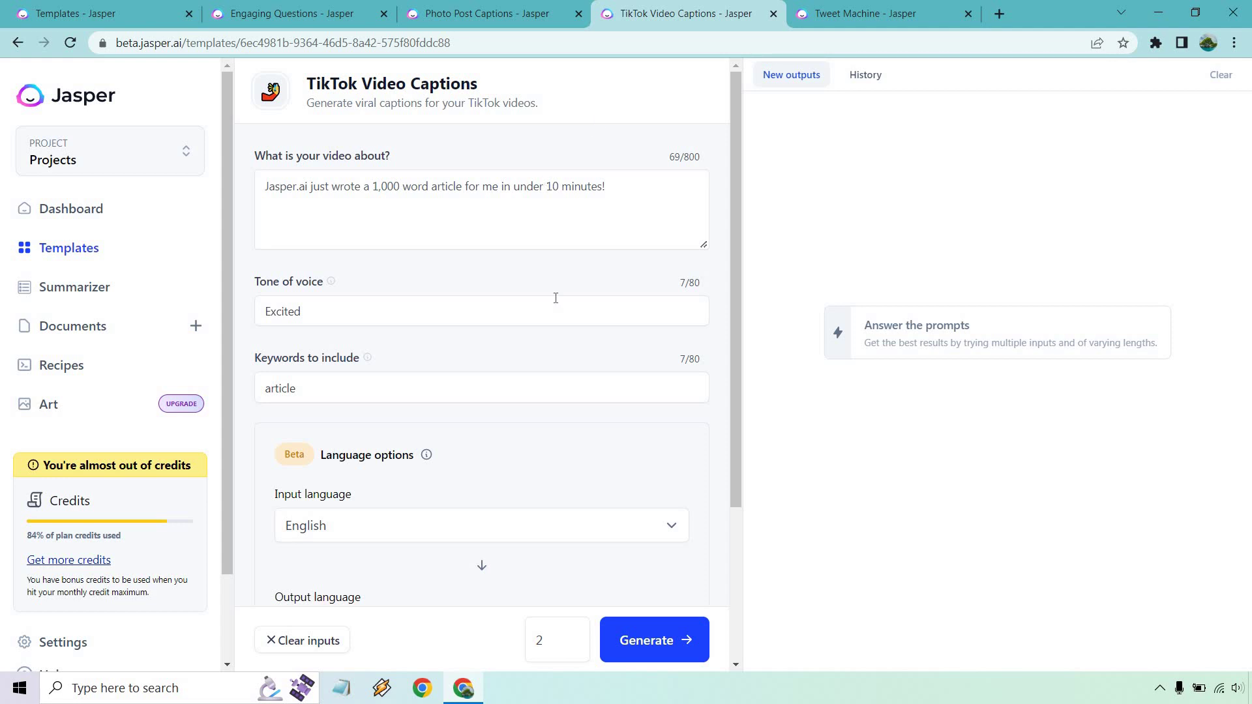
# Generate two TikTok captions about Jasper.ai's 1,000-word article, then four more with output count 4
pyautogui.click(655, 636)
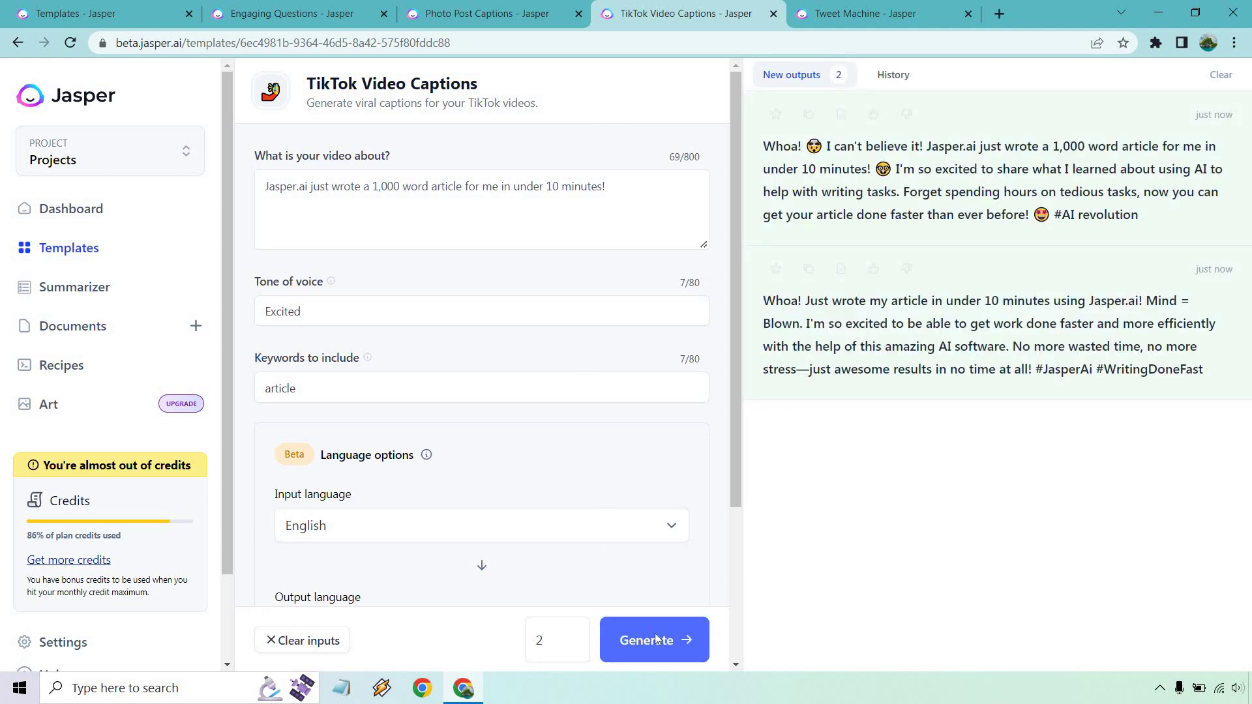
pyautogui.click(574, 635)
pyautogui.click(574, 635)
pyautogui.click(655, 642)
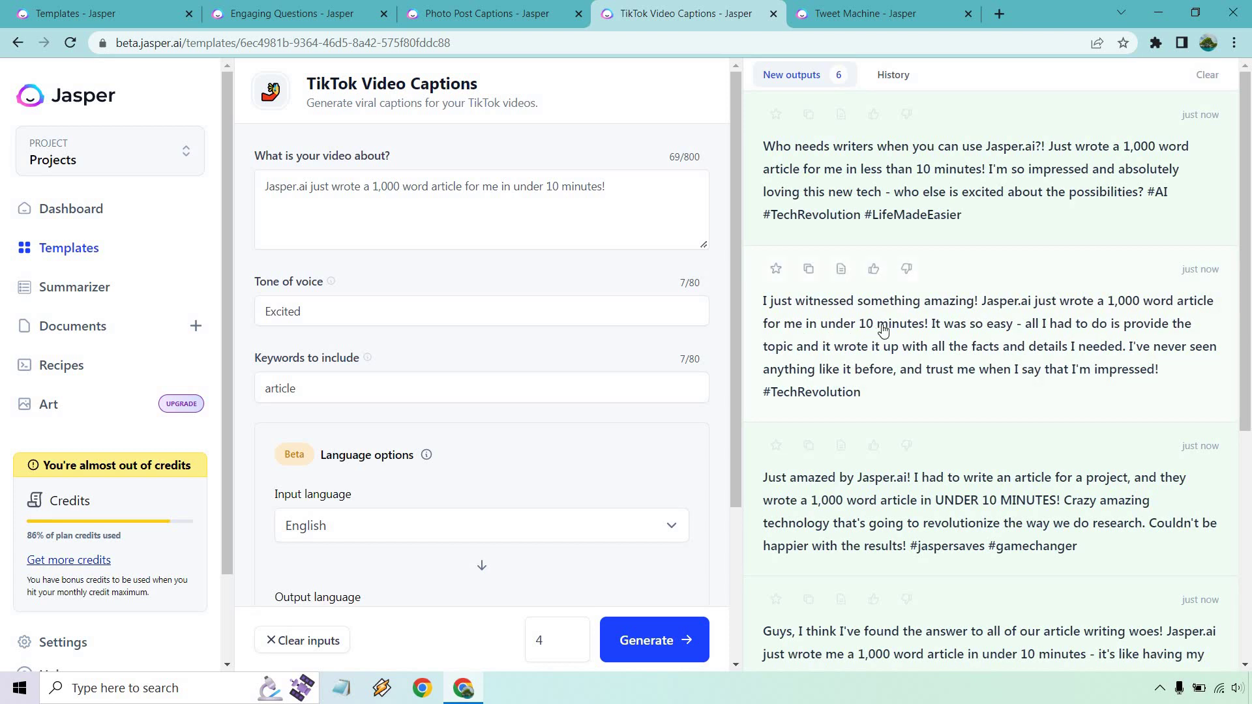
# Look over the six TikTok captions, then bring up the Tweet Machine template
pyautogui.scroll(-1, 900, 358)
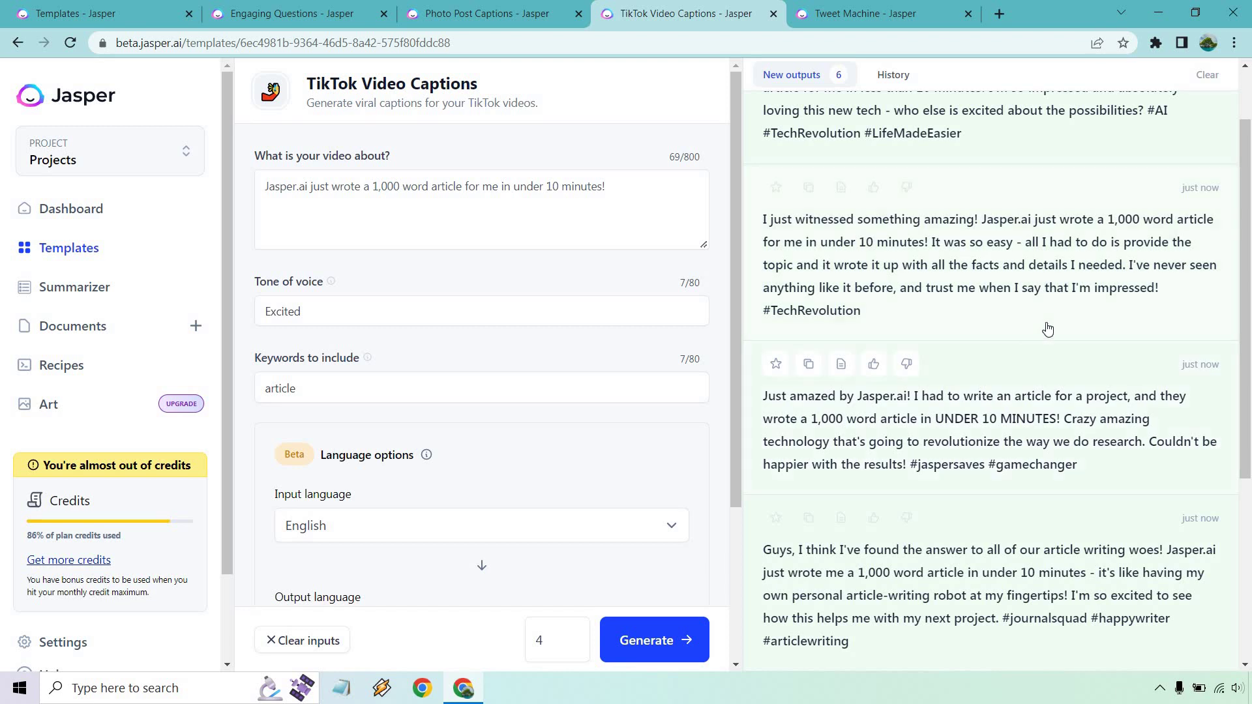
pyautogui.scroll(-4, 1044, 322)
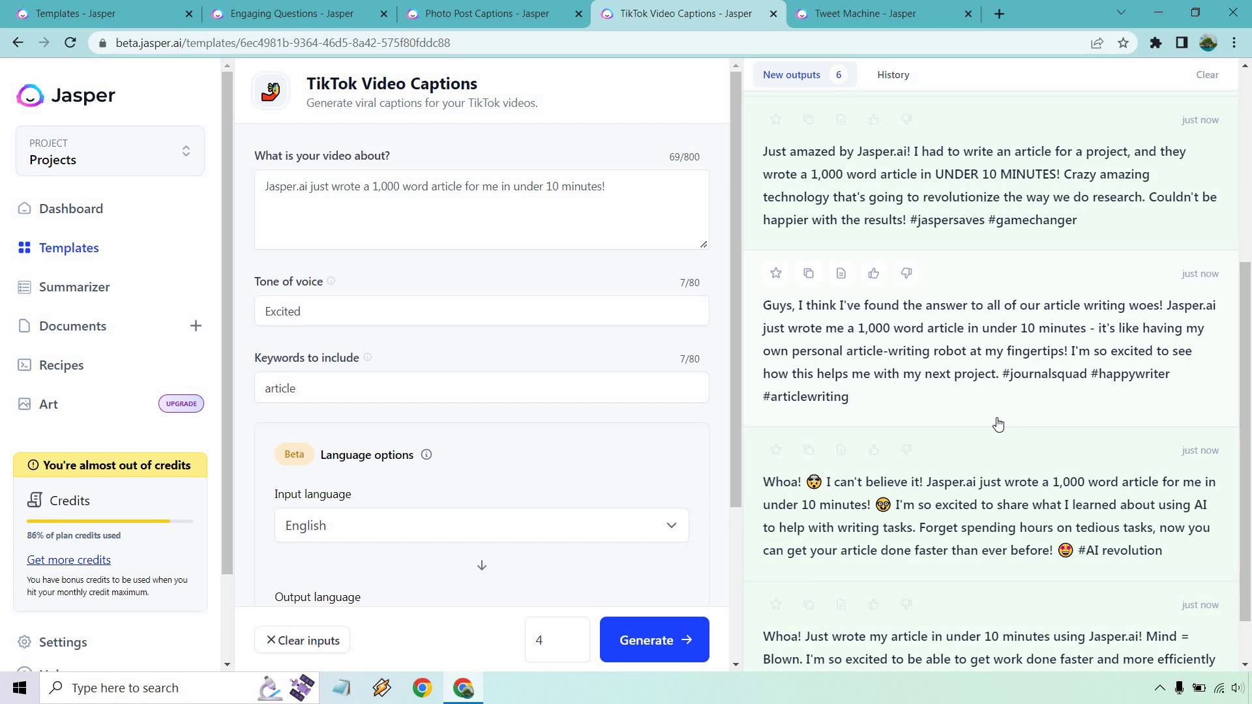
pyautogui.scroll(-1, 998, 424)
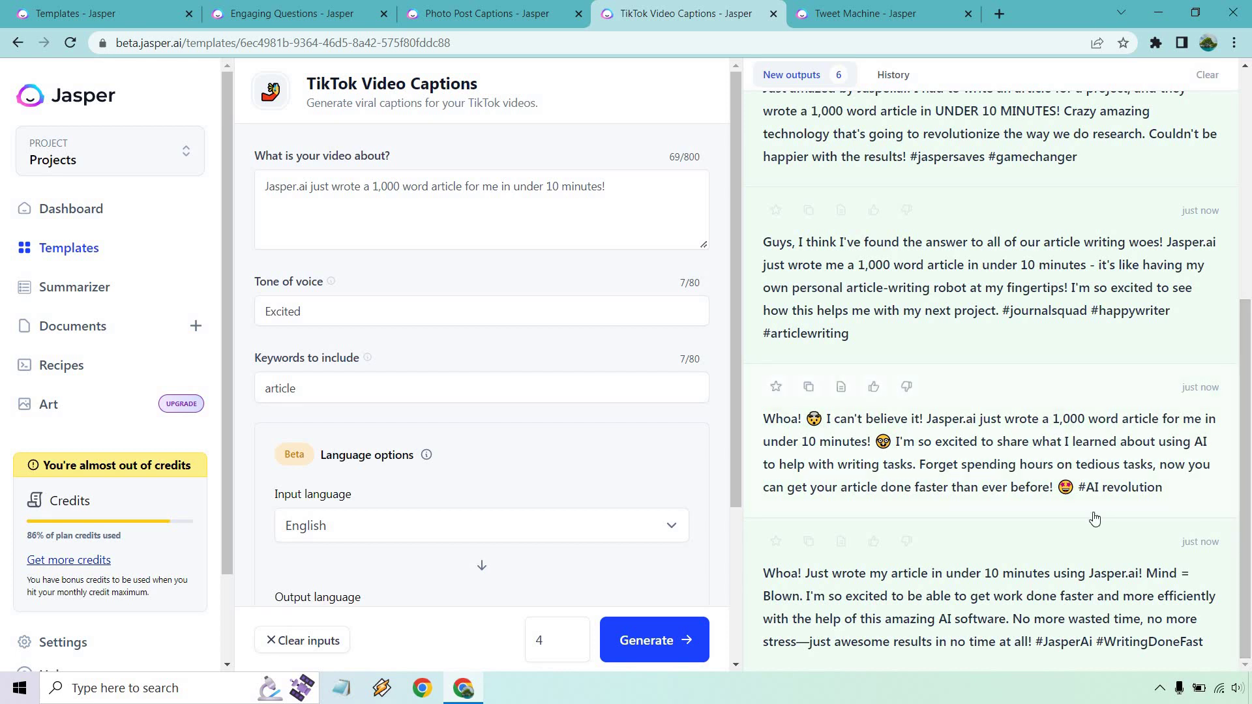
pyautogui.scroll(5, 1095, 518)
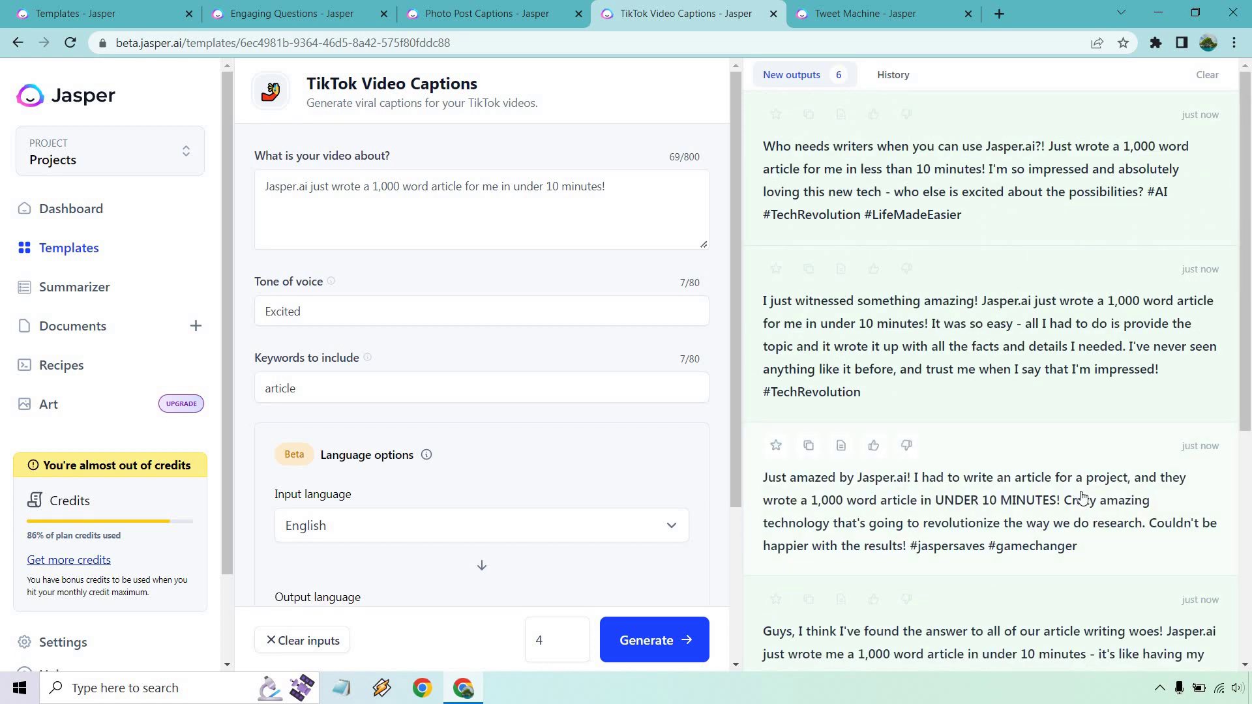
pyautogui.click(864, 20)
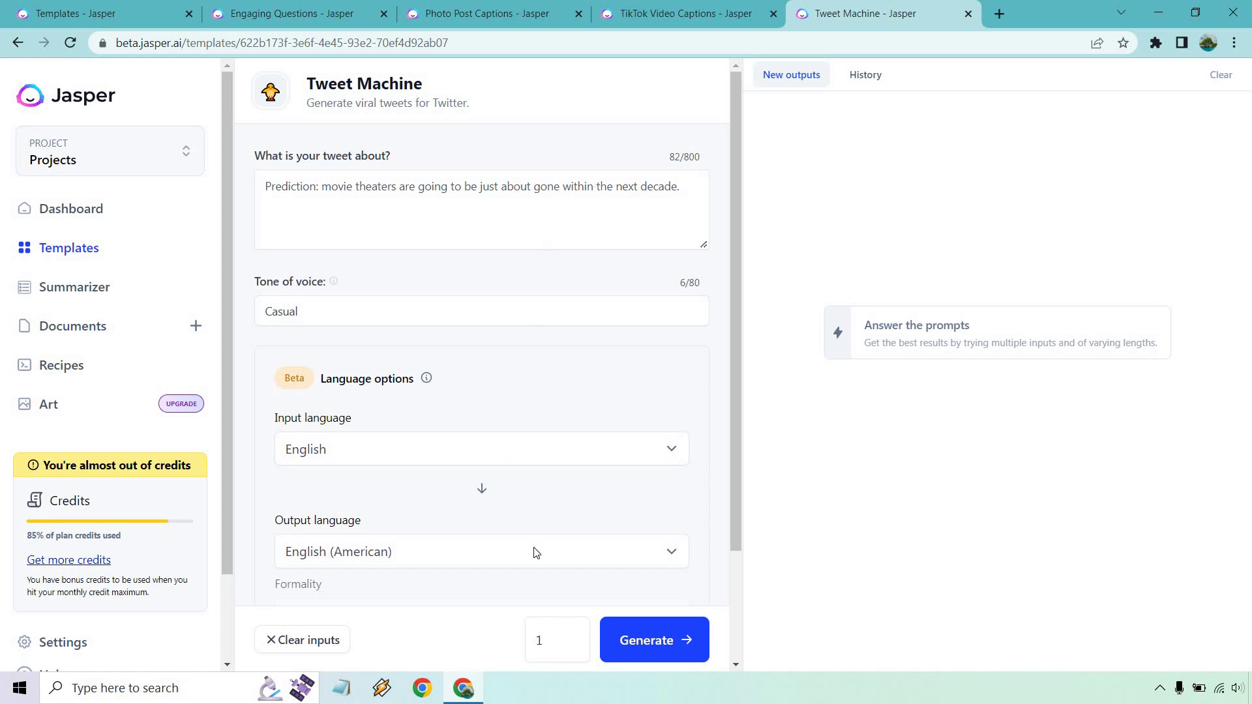
# Set output quantity to 2 and generate casual tweets predicting movie theaters' demise
pyautogui.click(573, 636)
pyautogui.click(722, 348)
pyautogui.click(657, 639)
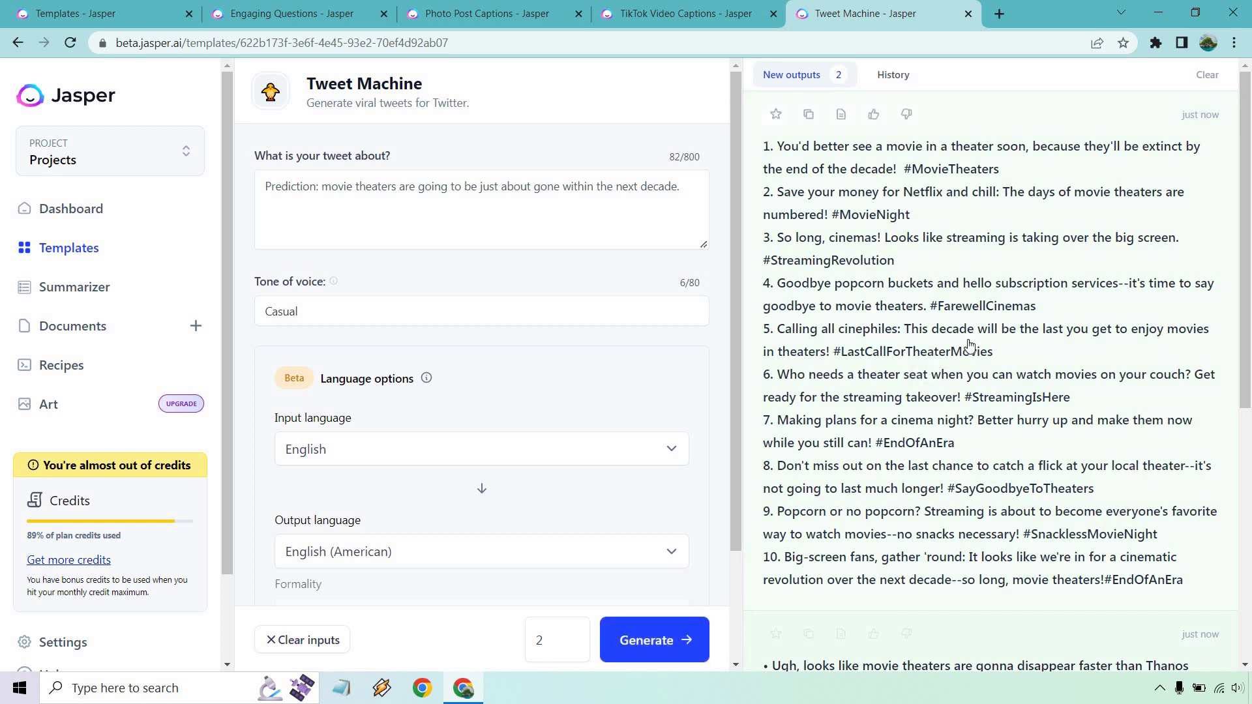
# Scroll through both Tweet Machine outputs of movie-theater tweets
pyautogui.scroll(-7, 978, 355)
pyautogui.scroll(7, 1050, 432)
pyautogui.scroll(-6, 1113, 518)
pyautogui.scroll(-1, 1108, 479)
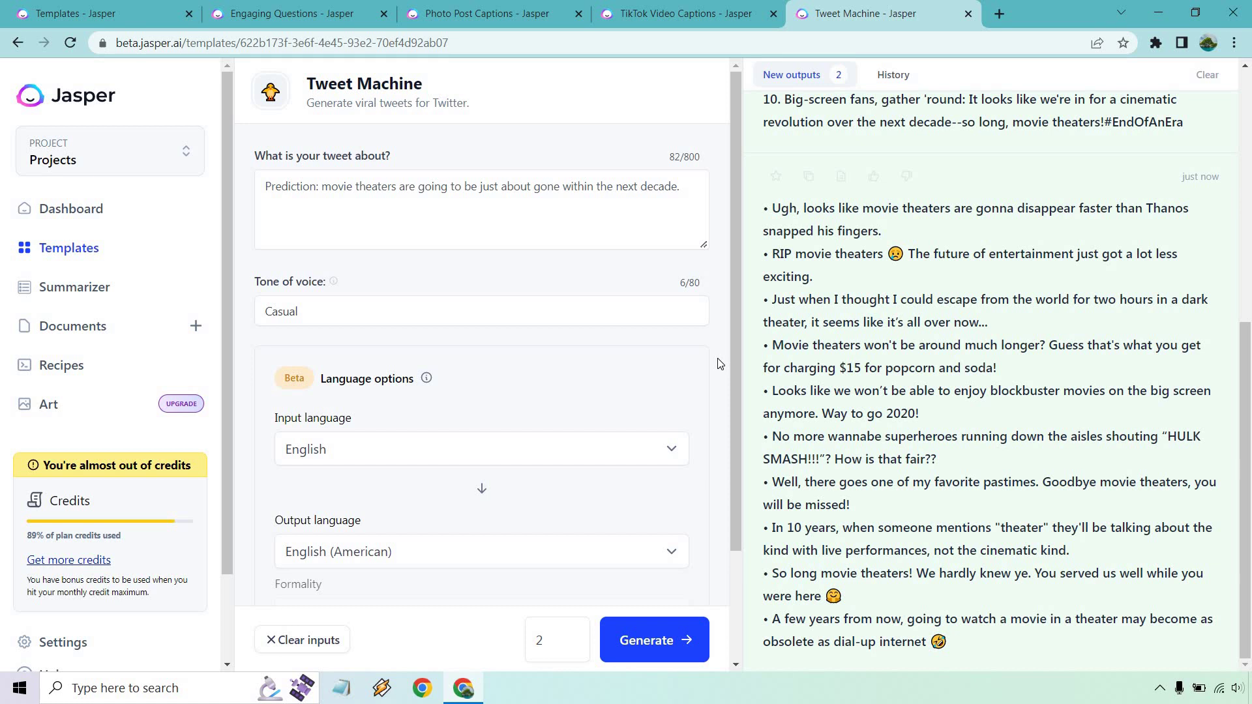
pyautogui.click(98, 14)
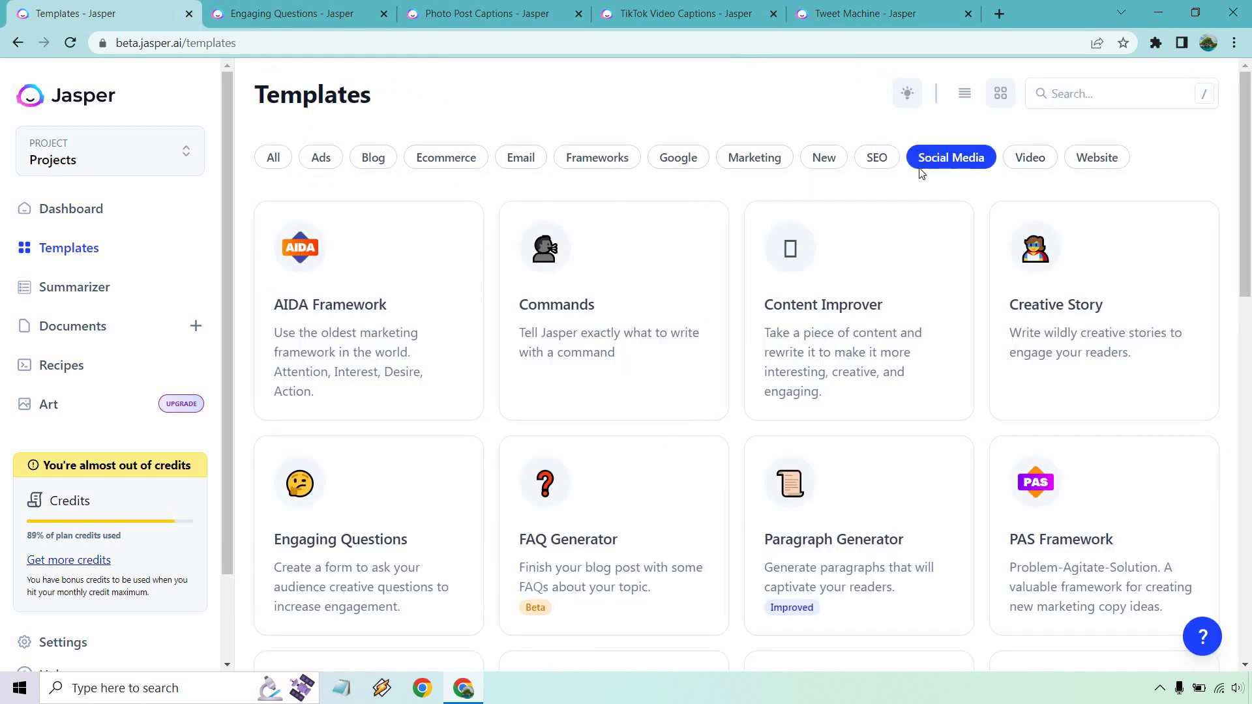